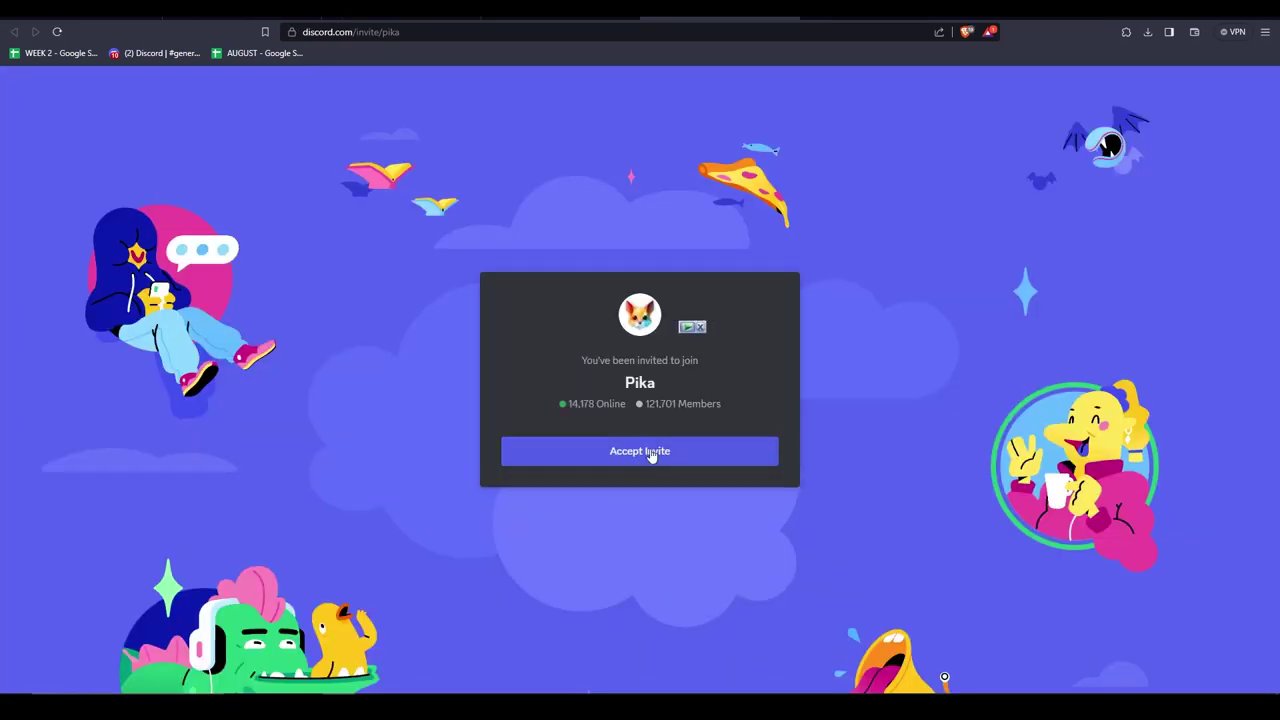
Accept the Pika server invite and pass the hCaptcha 'I am human' check.
click(650, 452)
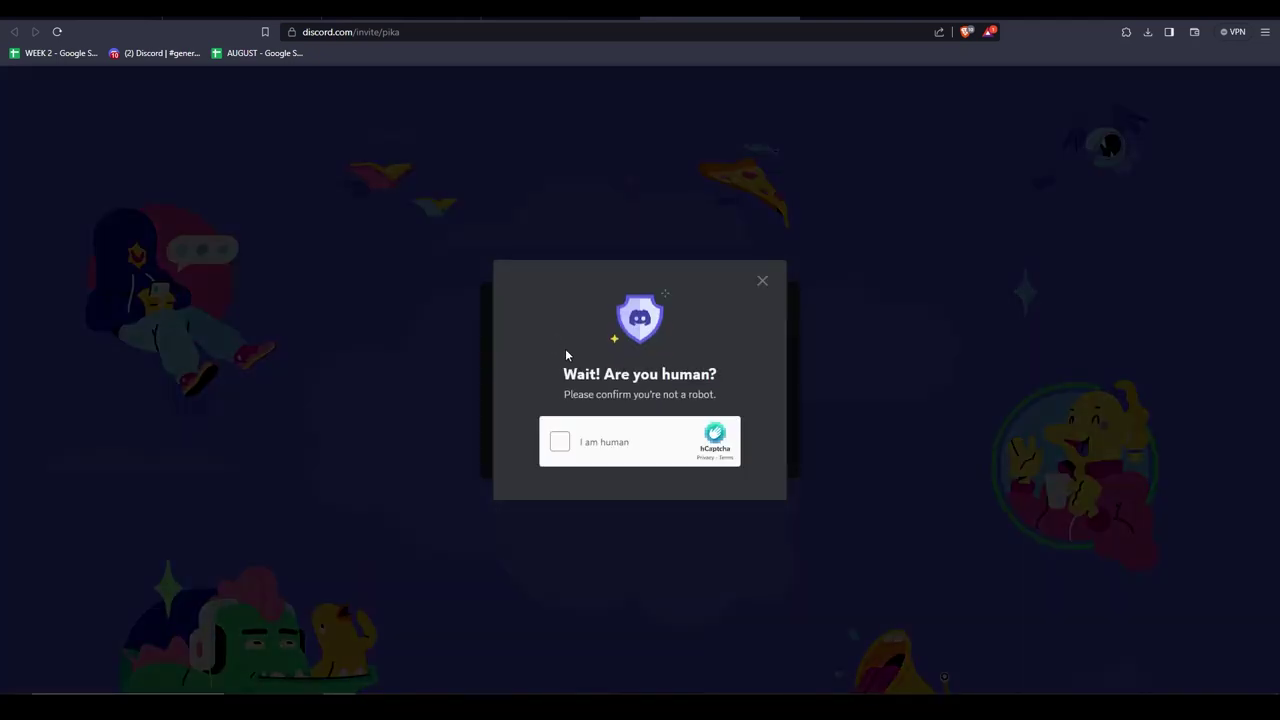
click(559, 441)
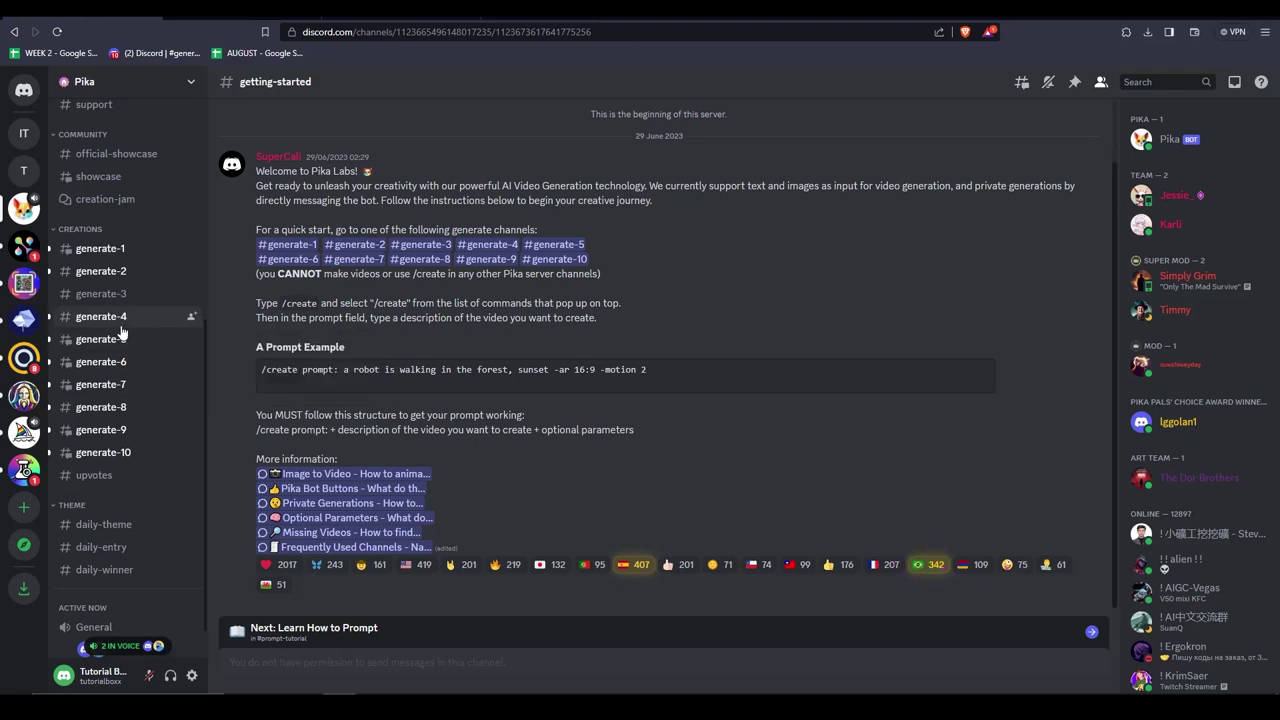
In #generate-4, draft a /create command with the prompt 'a eagle flying -ar 9:16'.
click(124, 318)
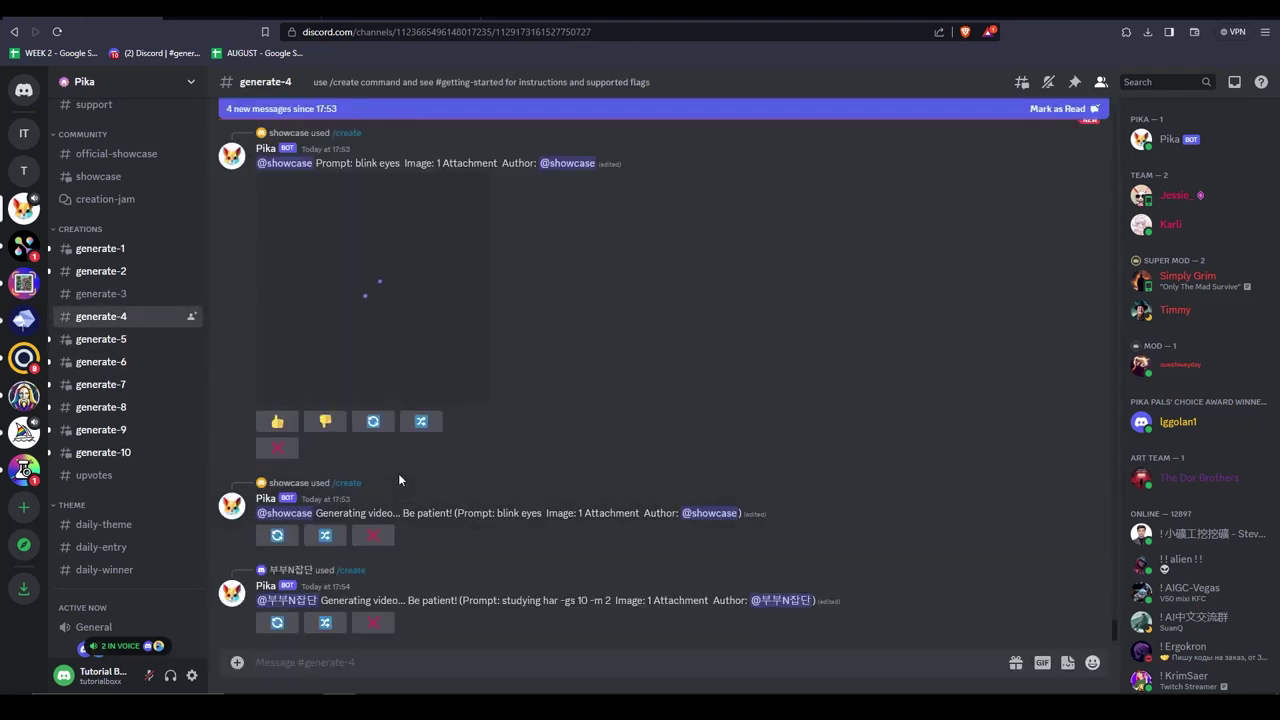
text(/c)
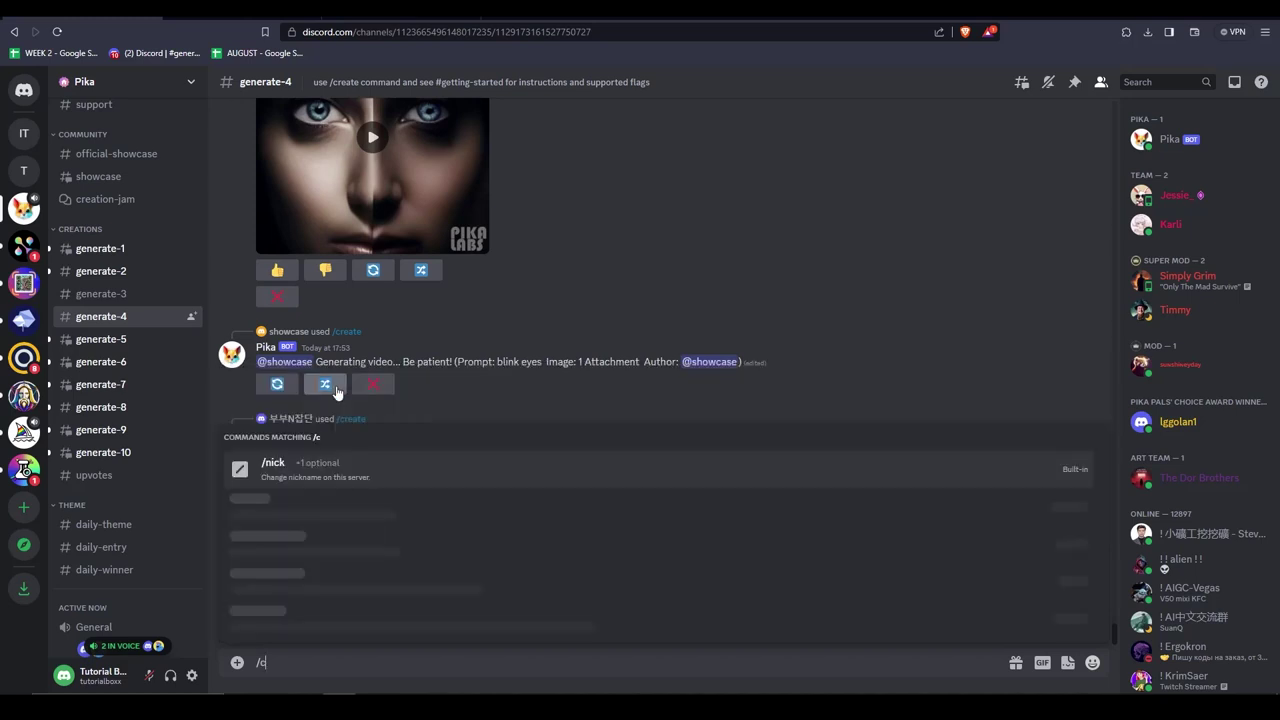
text(reate)
key(Tab)
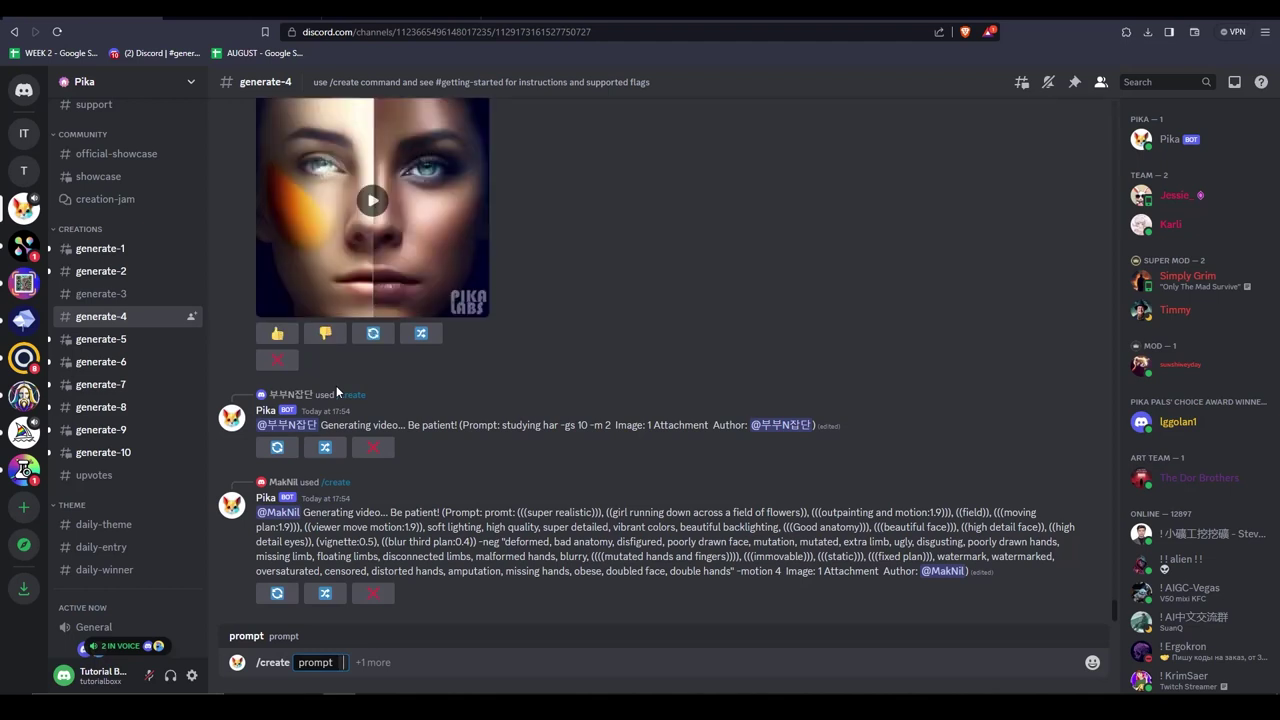
text(a train)
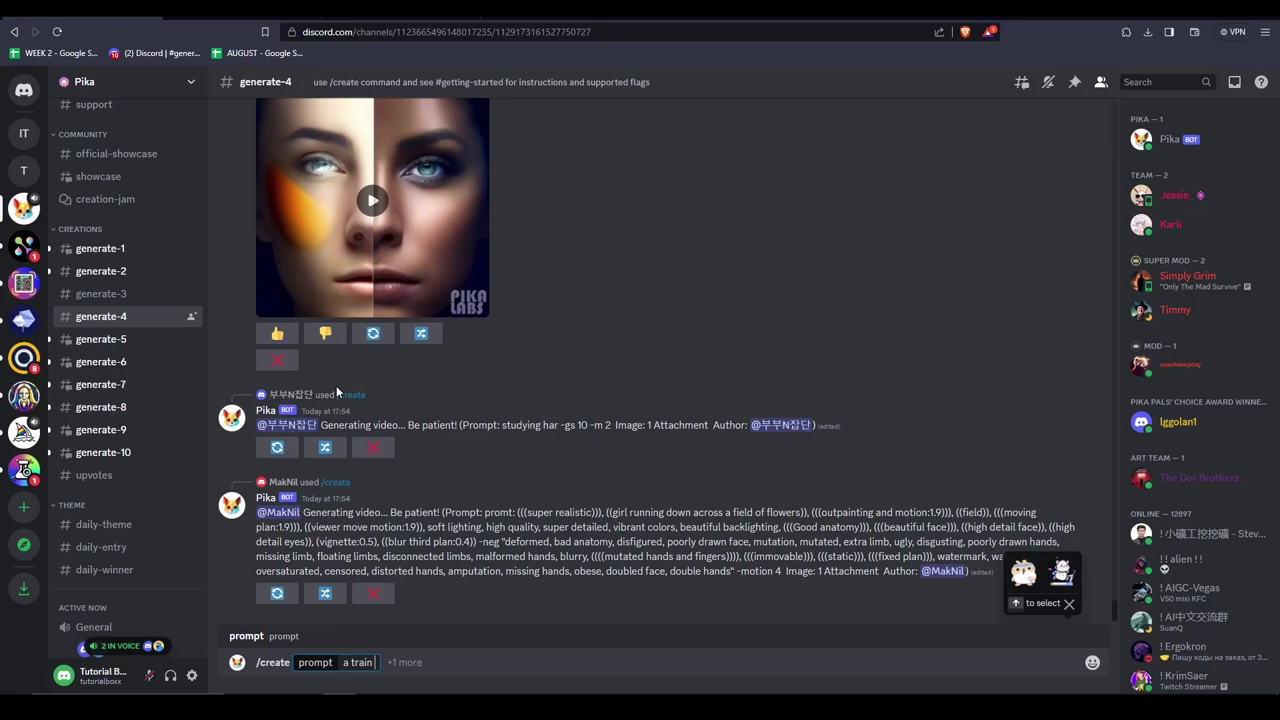
text( in)
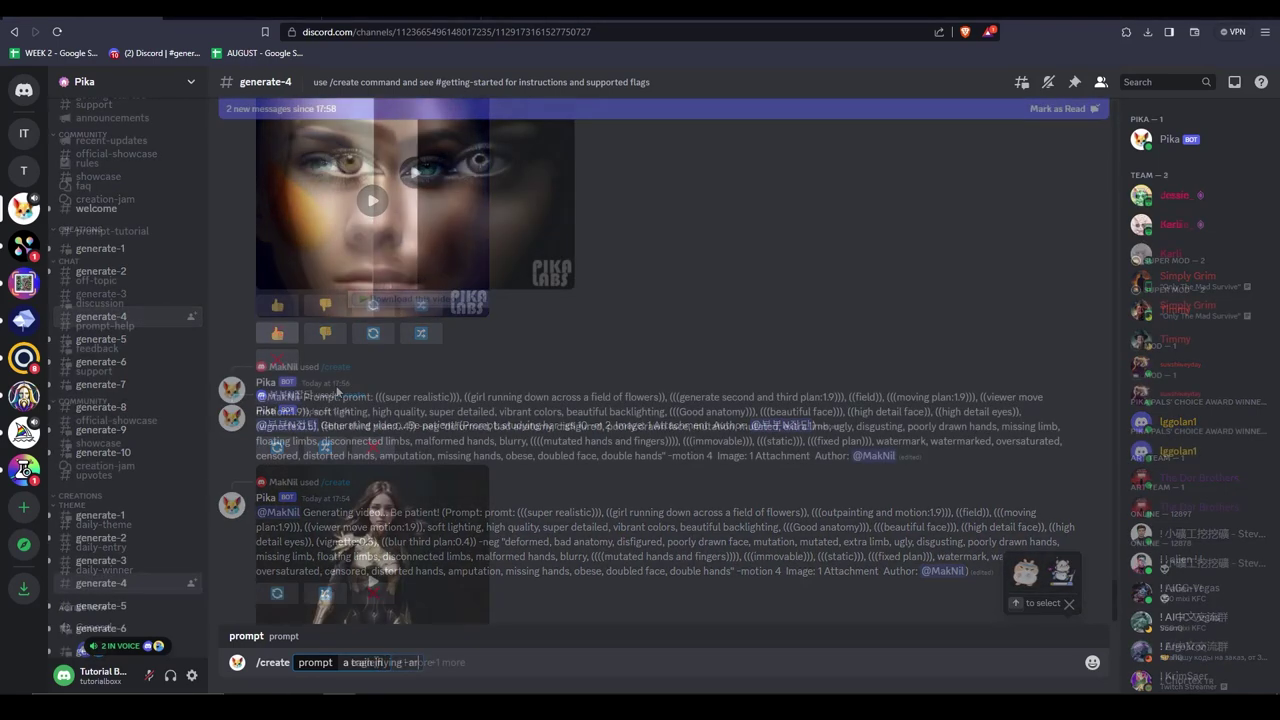
text(9:16)
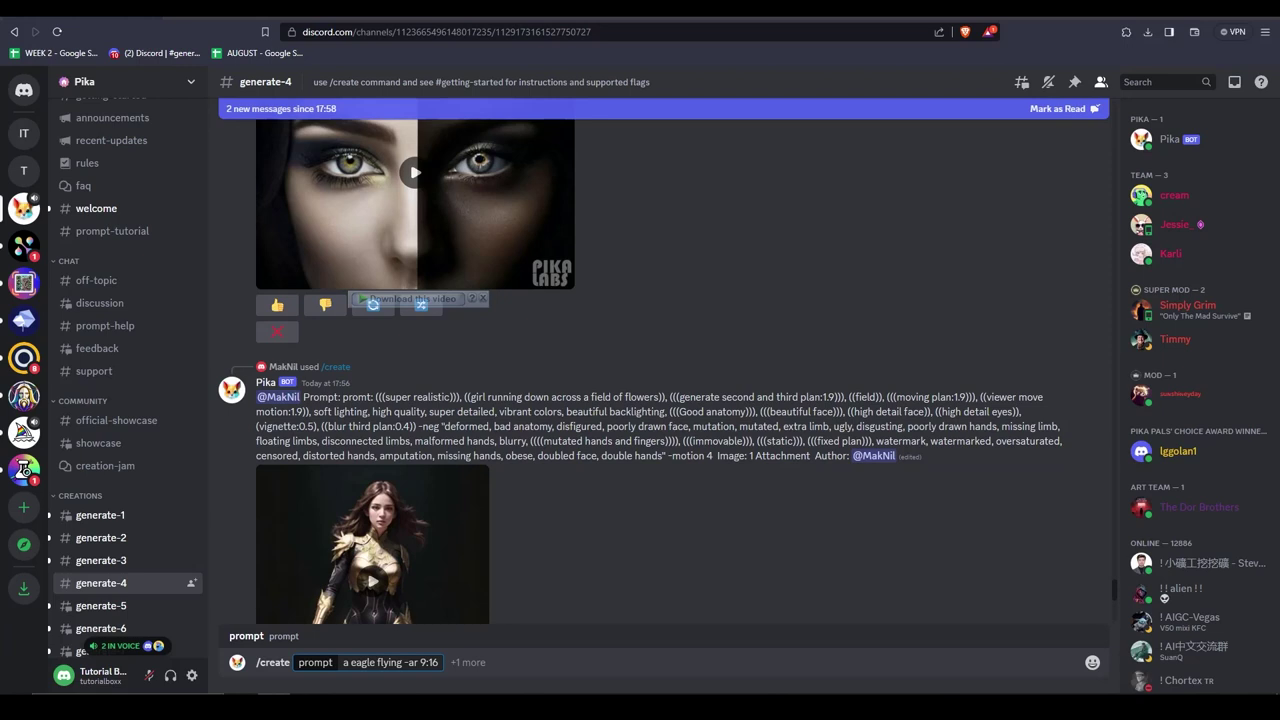
Send the eagle request and play the 9:16 eagle-over-clouds video Pika returns.
key(Return)
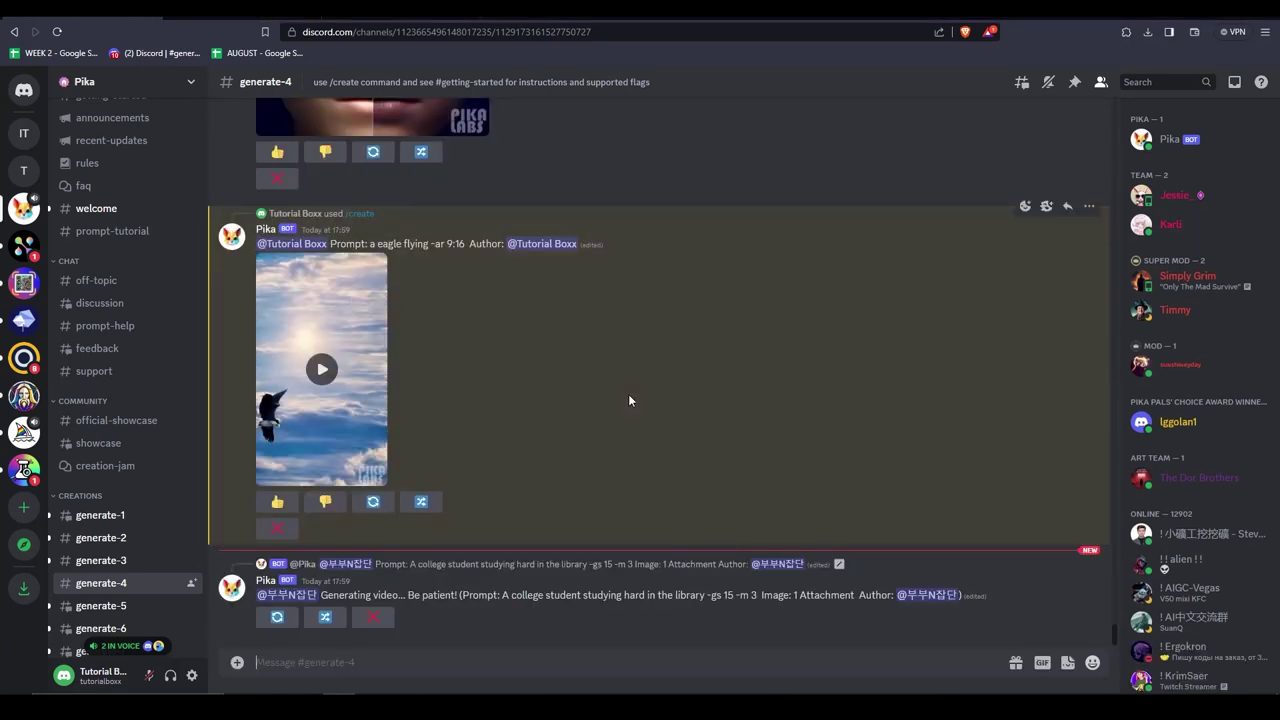
click(333, 376)
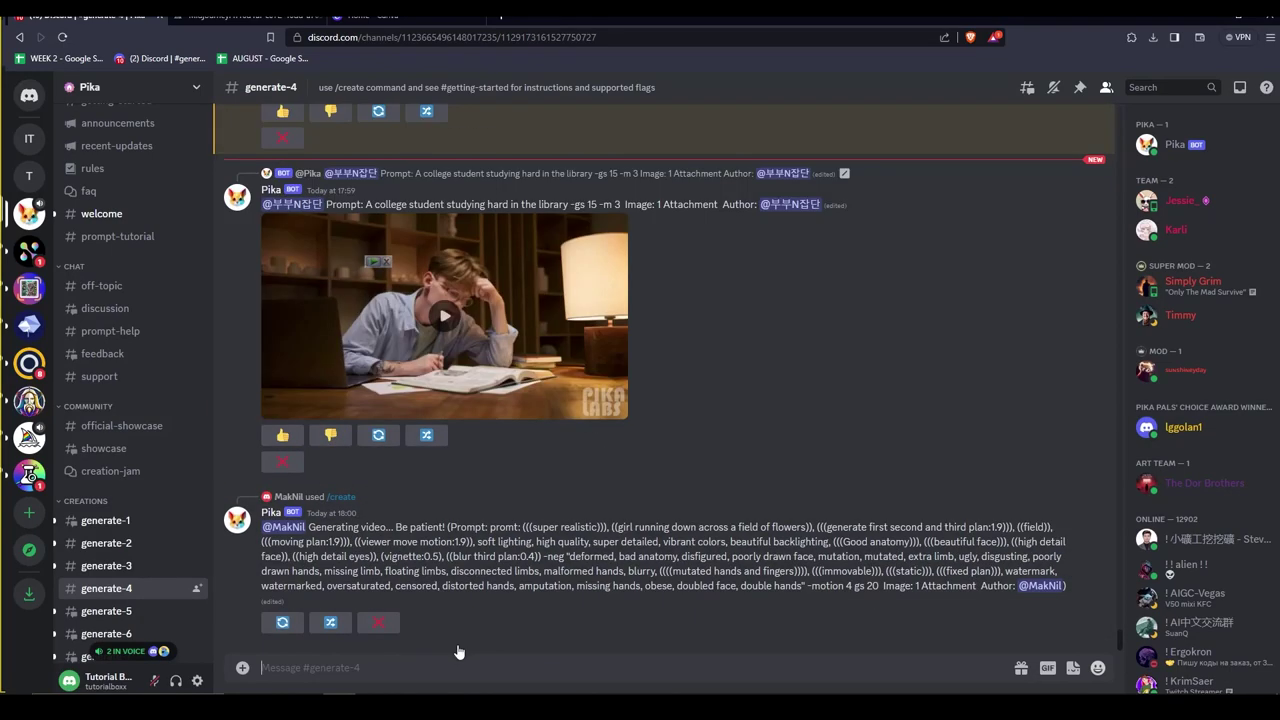
Send /create 'anime girl walking -motion 1' to Pika and play the resulting video.
click(458, 652)
text(/create)
key(Return)
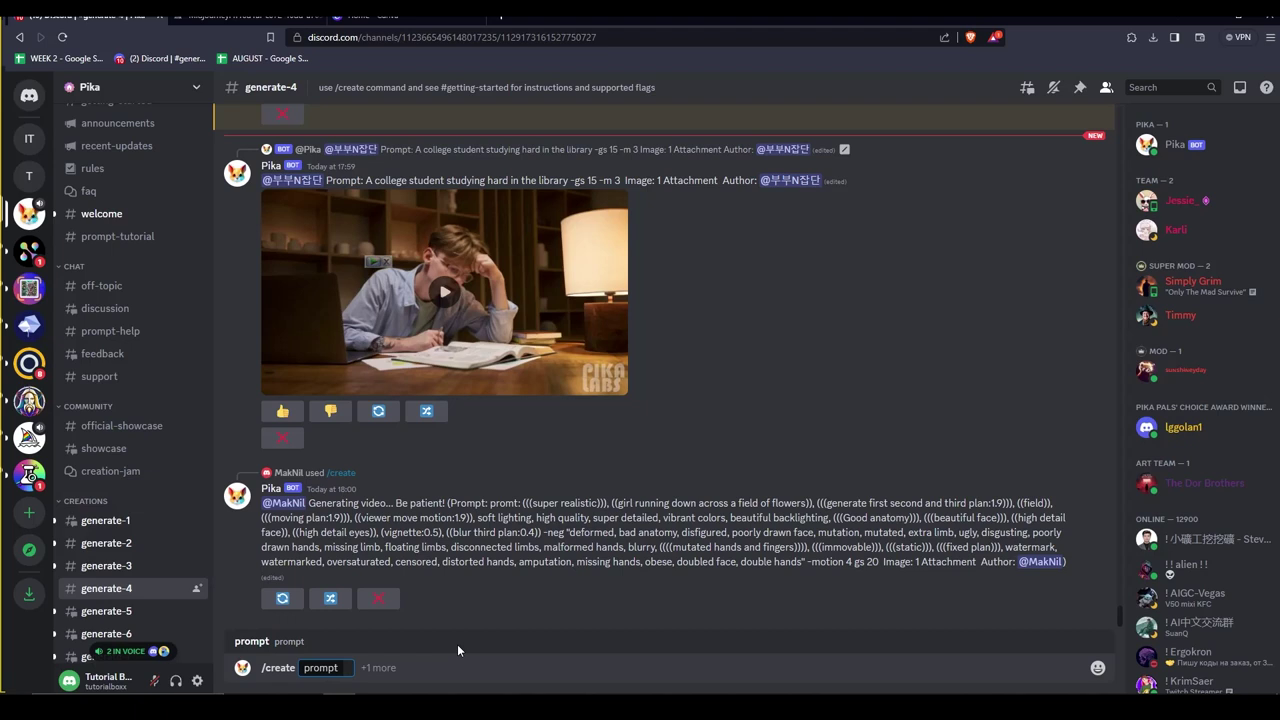
text(anime girl wa)
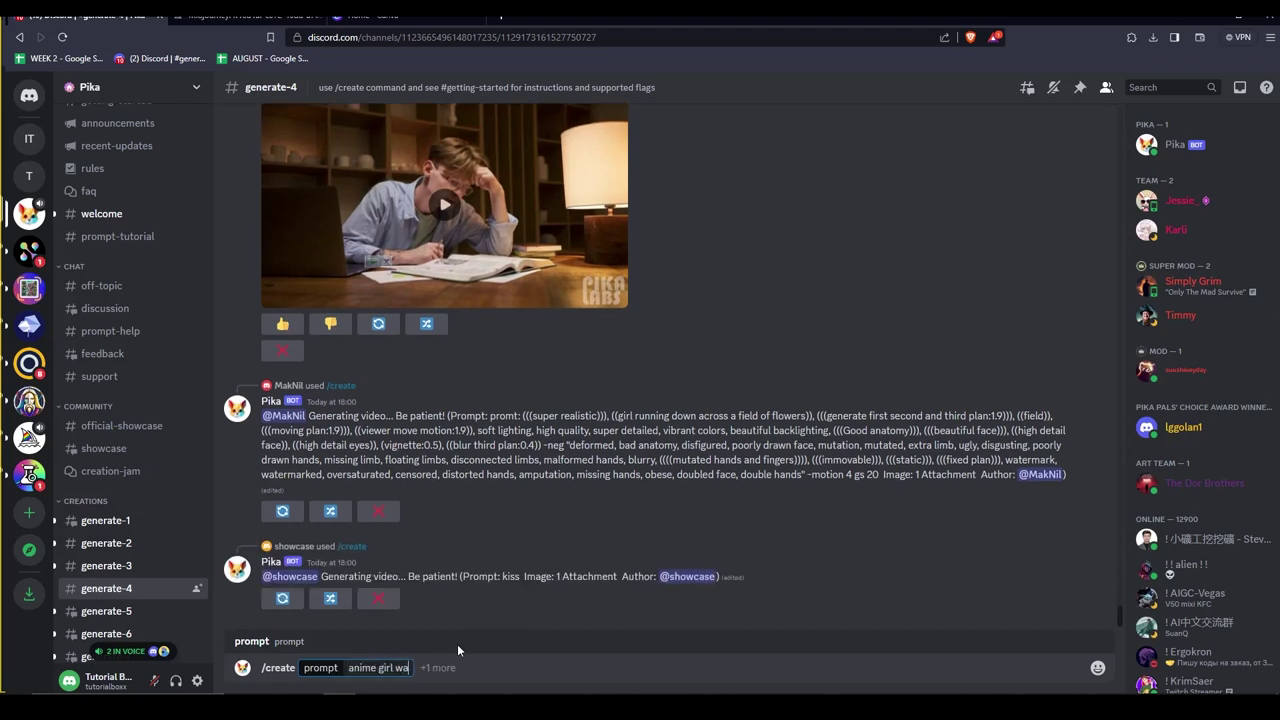
text(lking -motion)
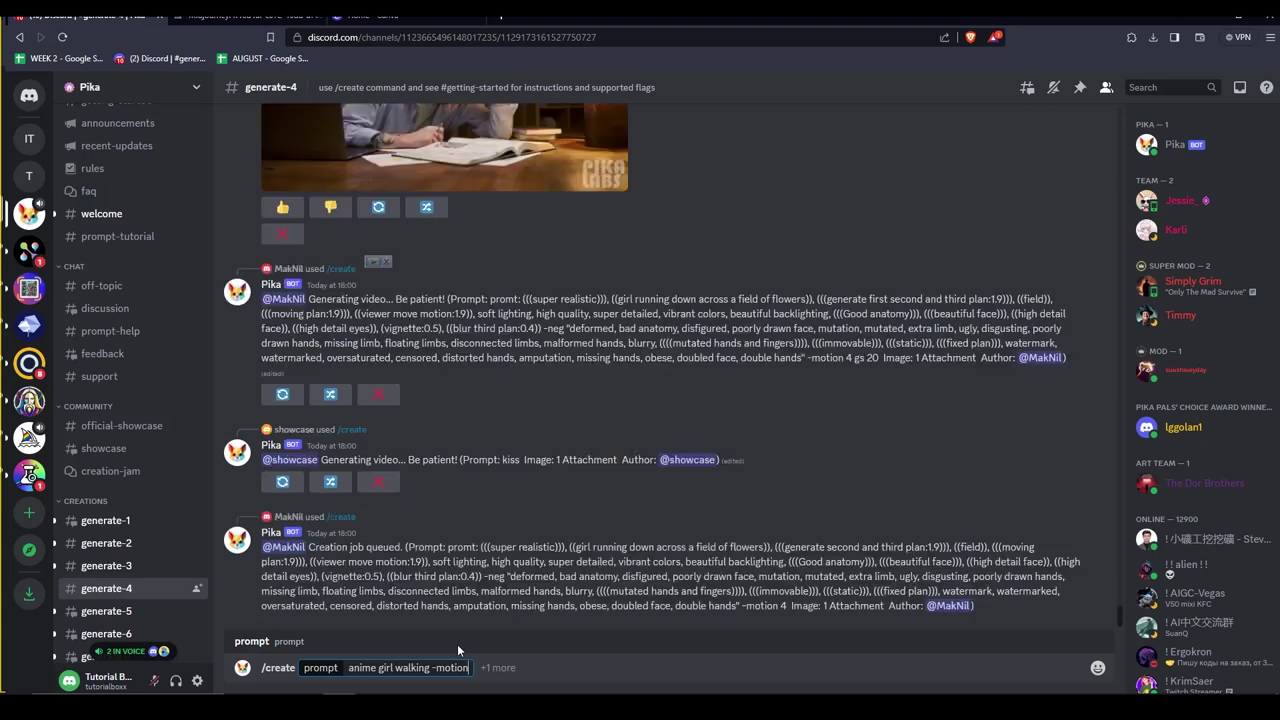
text( 0)
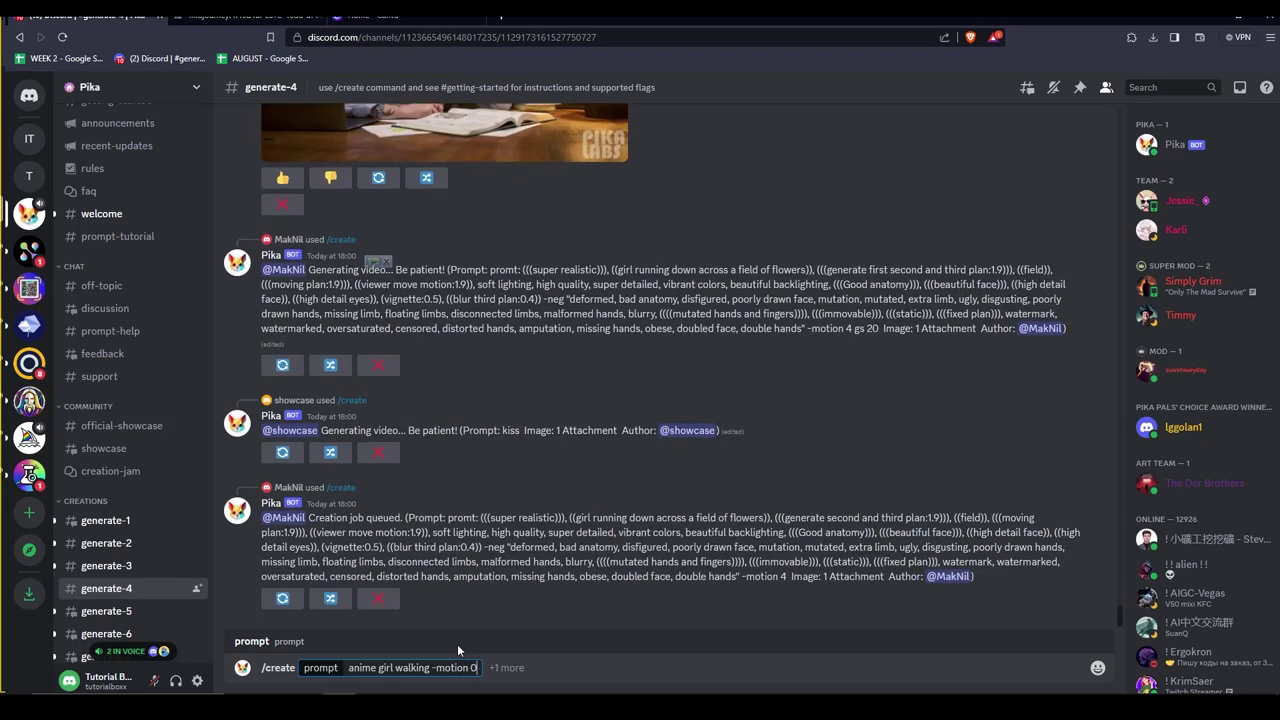
key(BackSpace)
text(1)
key(Return)
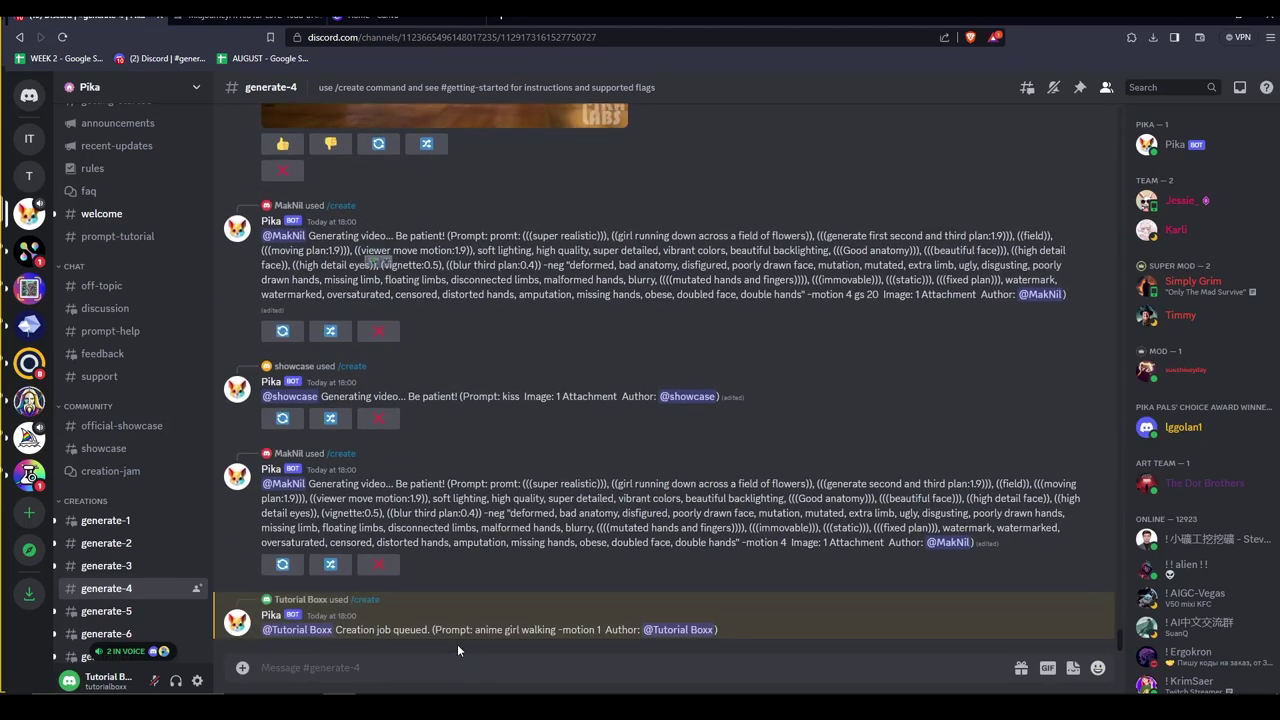
click(443, 480)
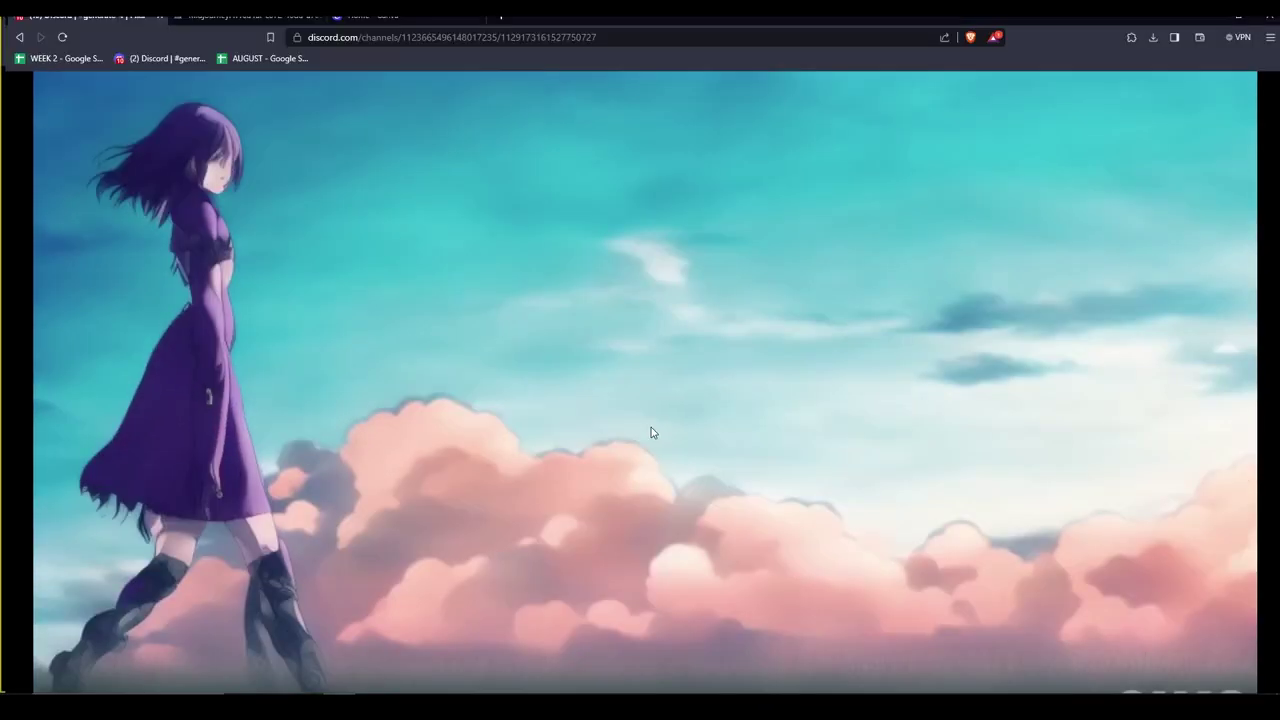
Send /create with the boy-on-bike image attached and the prompt 'boy riding a bike'.
click(333, 668)
text(/c)
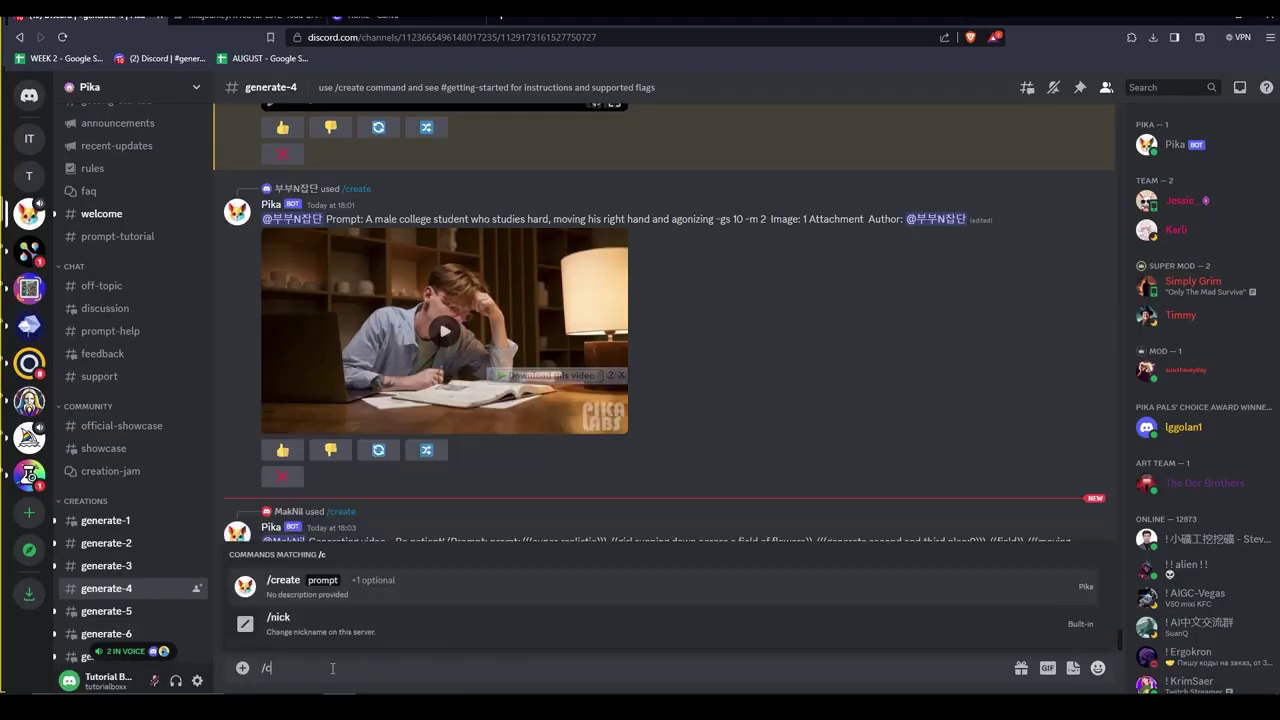
key(Tab)
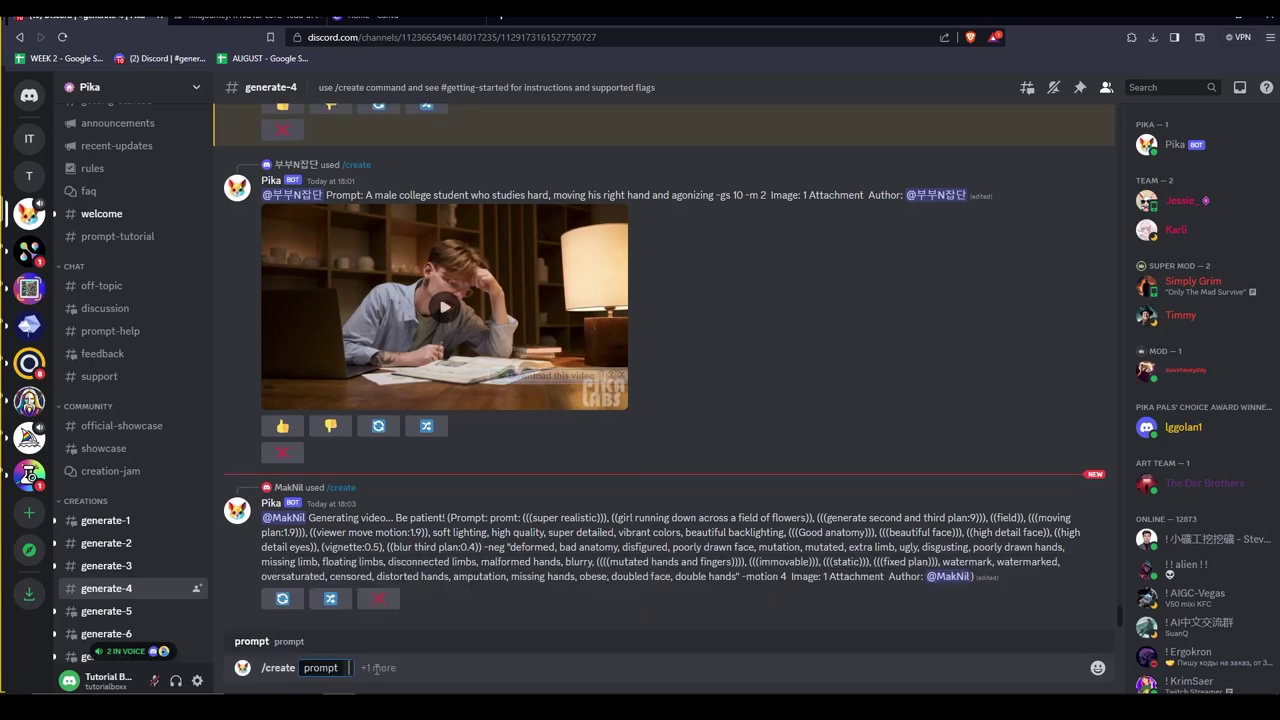
click(376, 668)
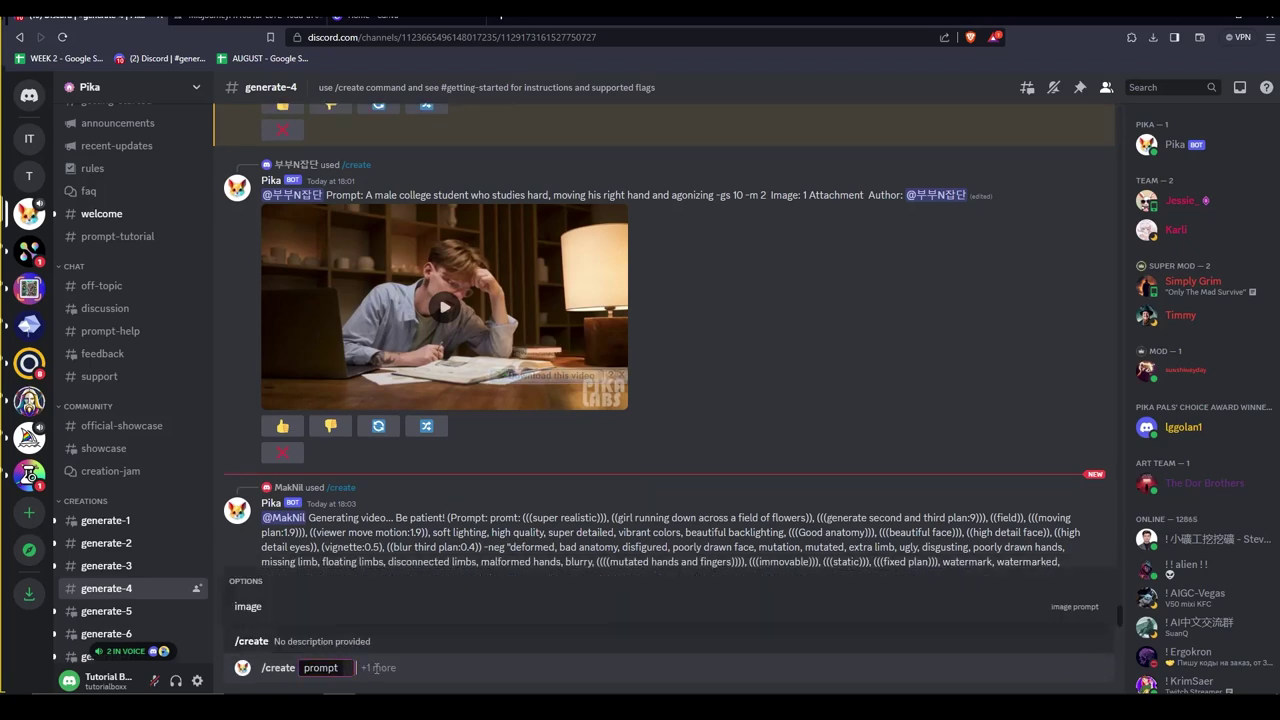
click(331, 608)
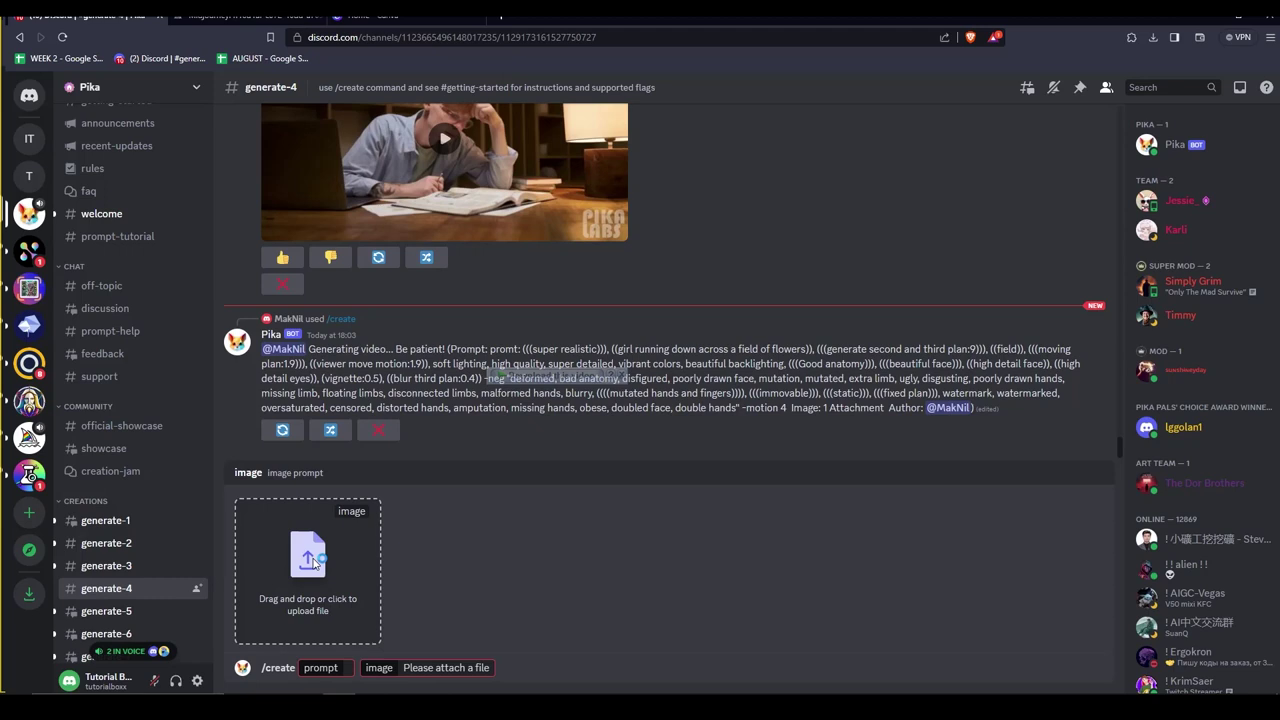
click(313, 561)
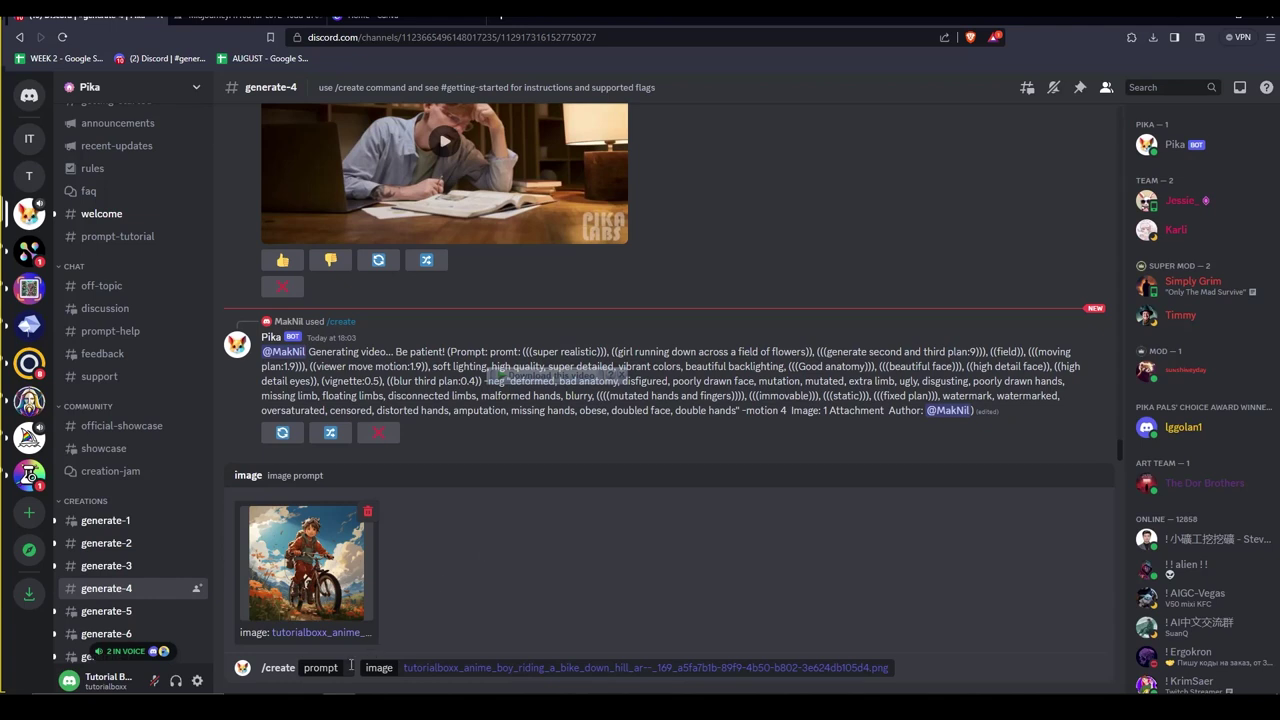
text(bo)
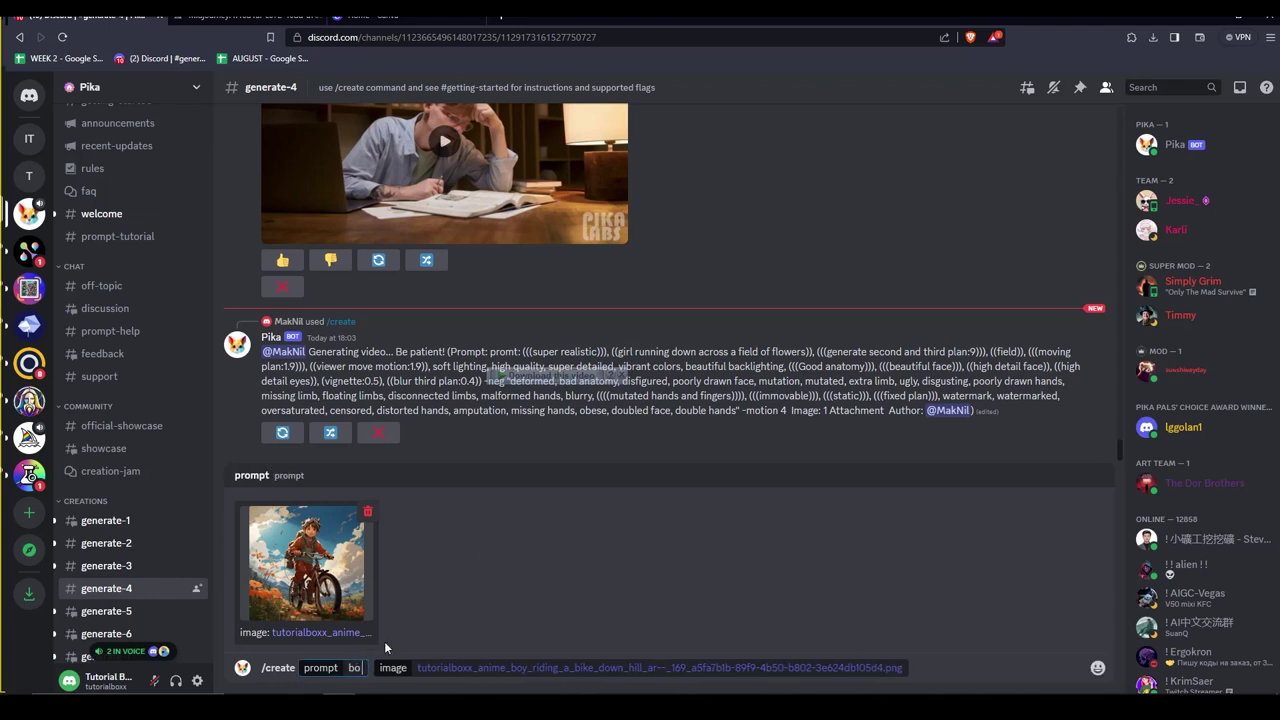
text(y r)
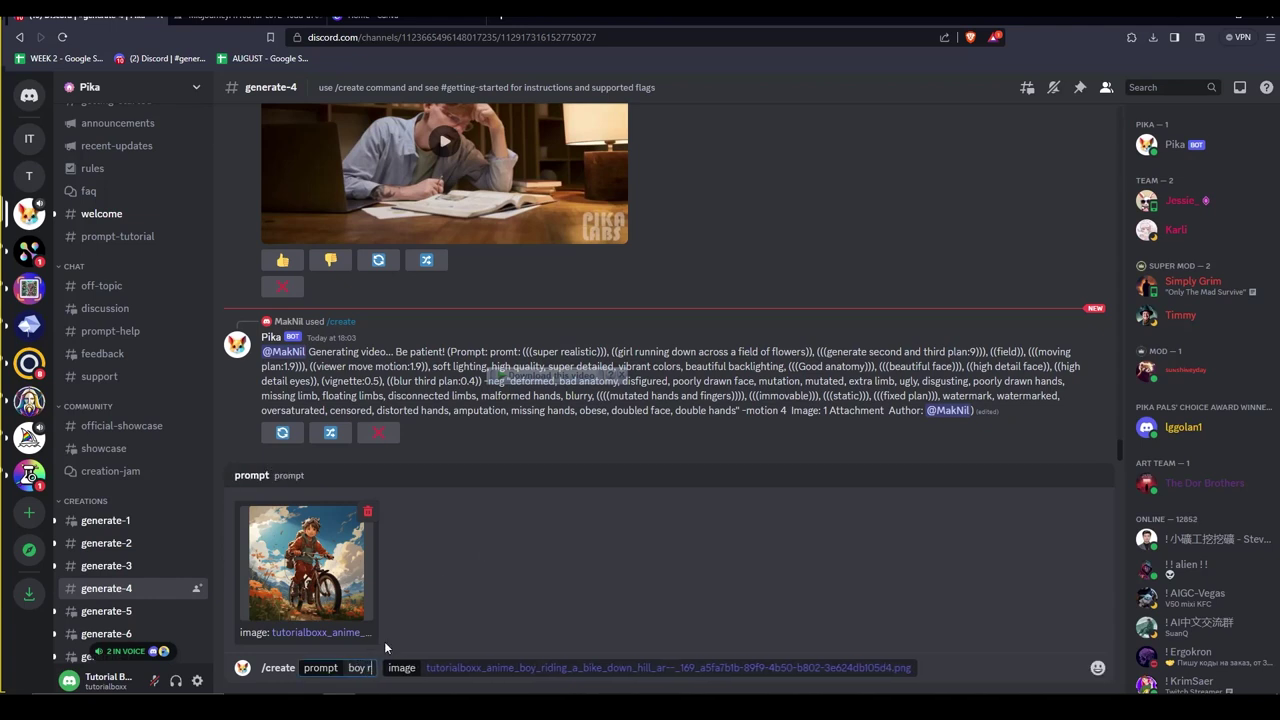
text(iding a bike)
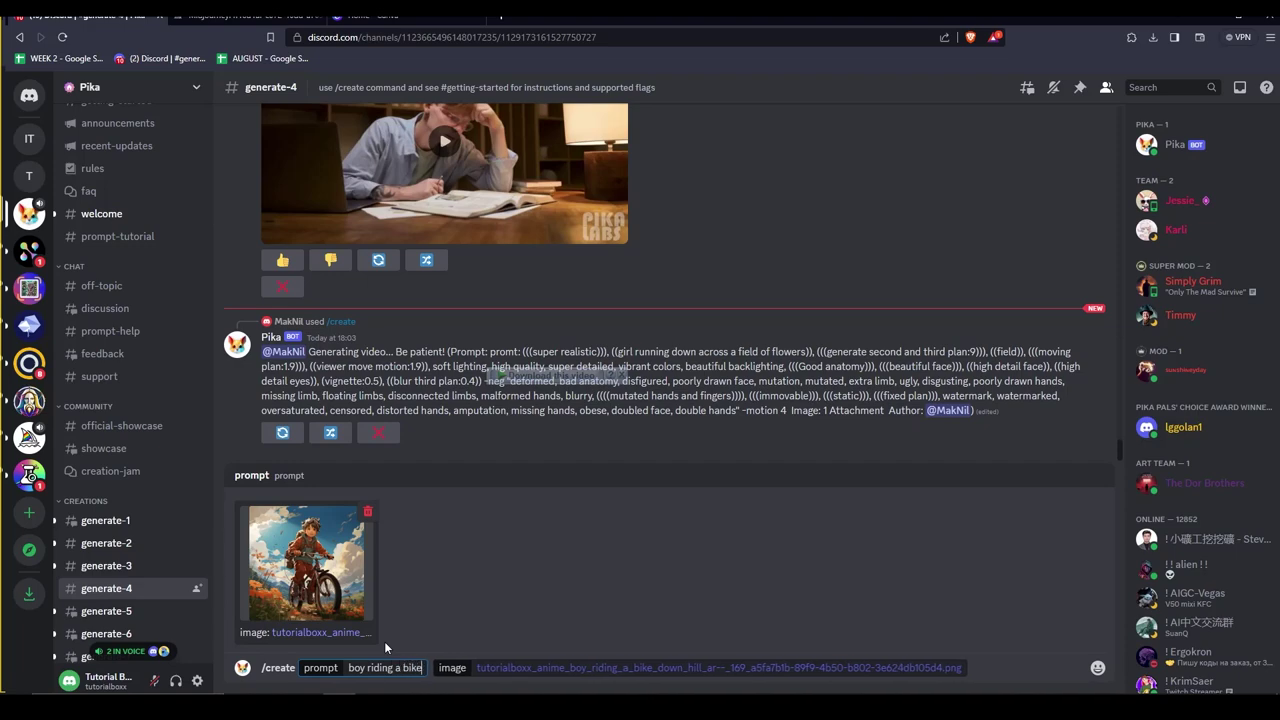
key(Return)
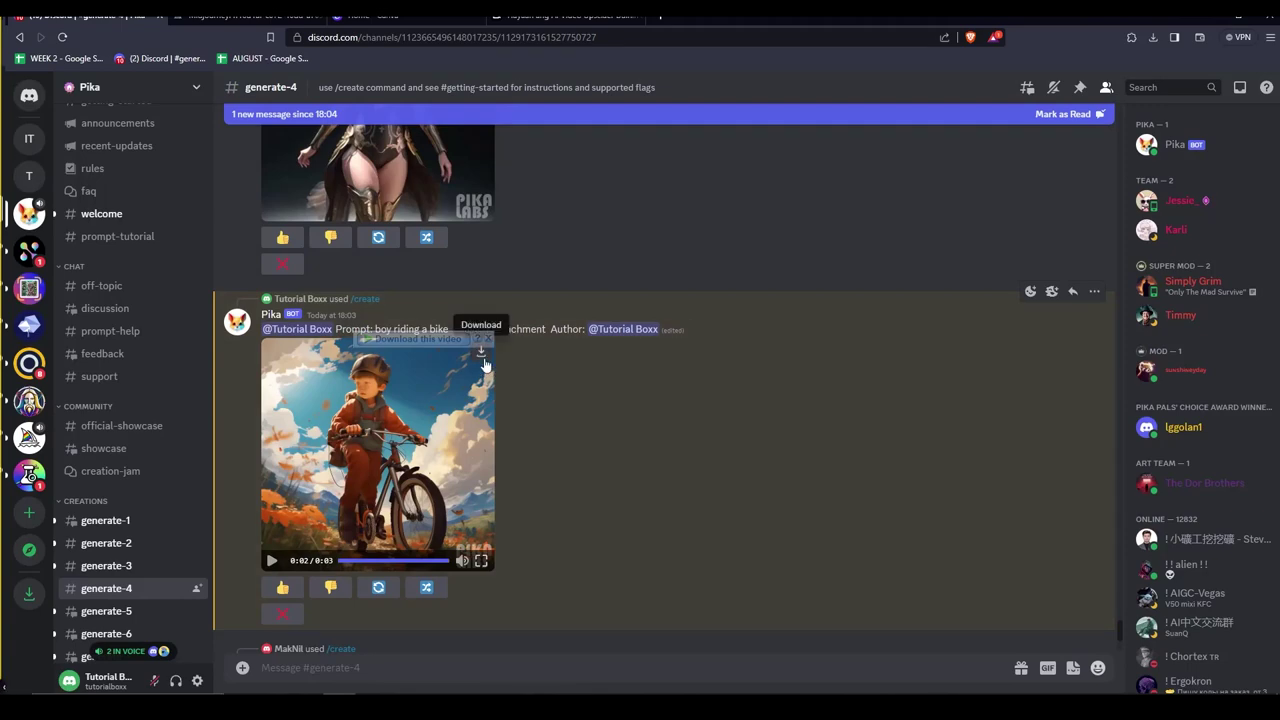
Download the boy-on-bike video and go to the CapCut AI Video Upscaler tab.
click(481, 352)
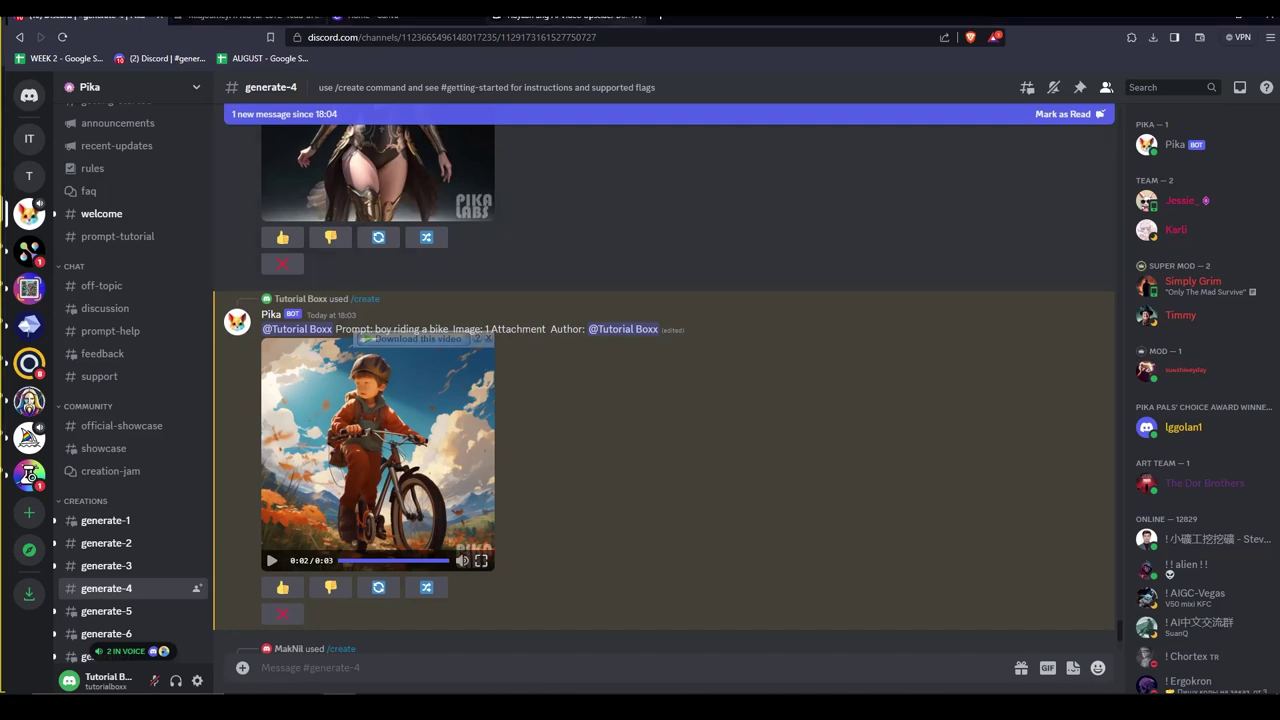
click(565, 15)
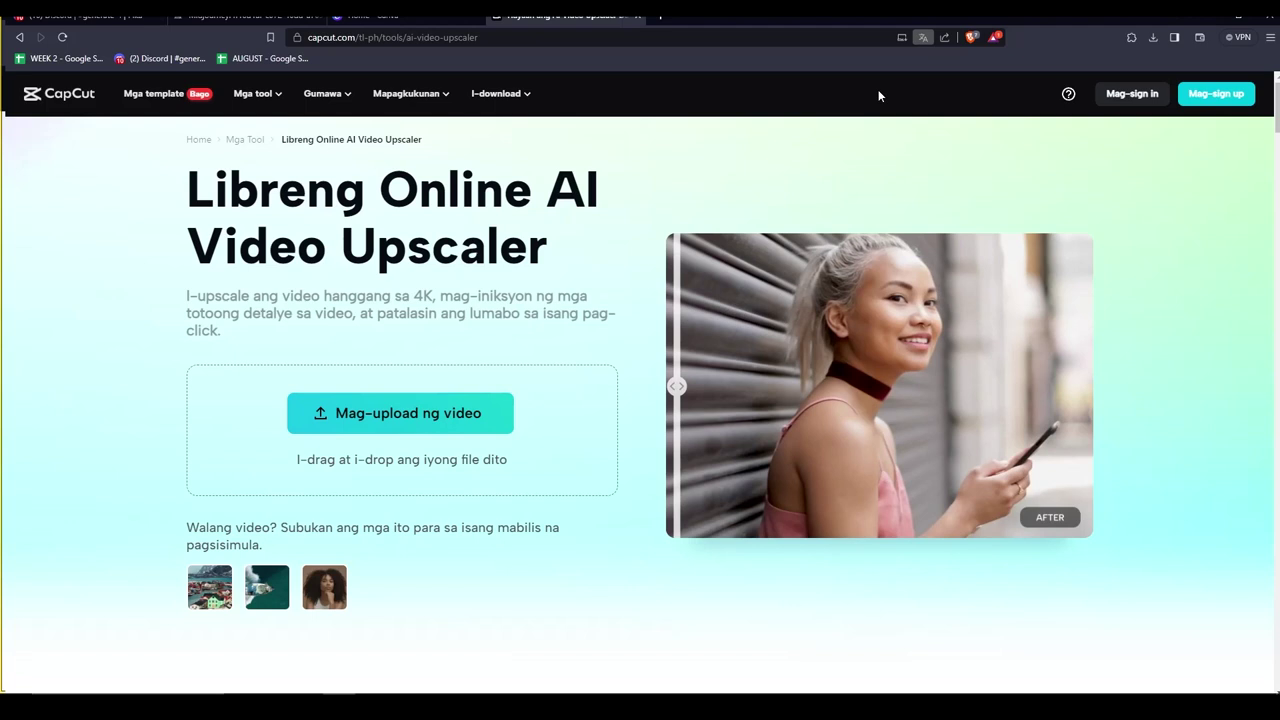
Reload the CapCut upscaler page so it appears in English.
click(62, 37)
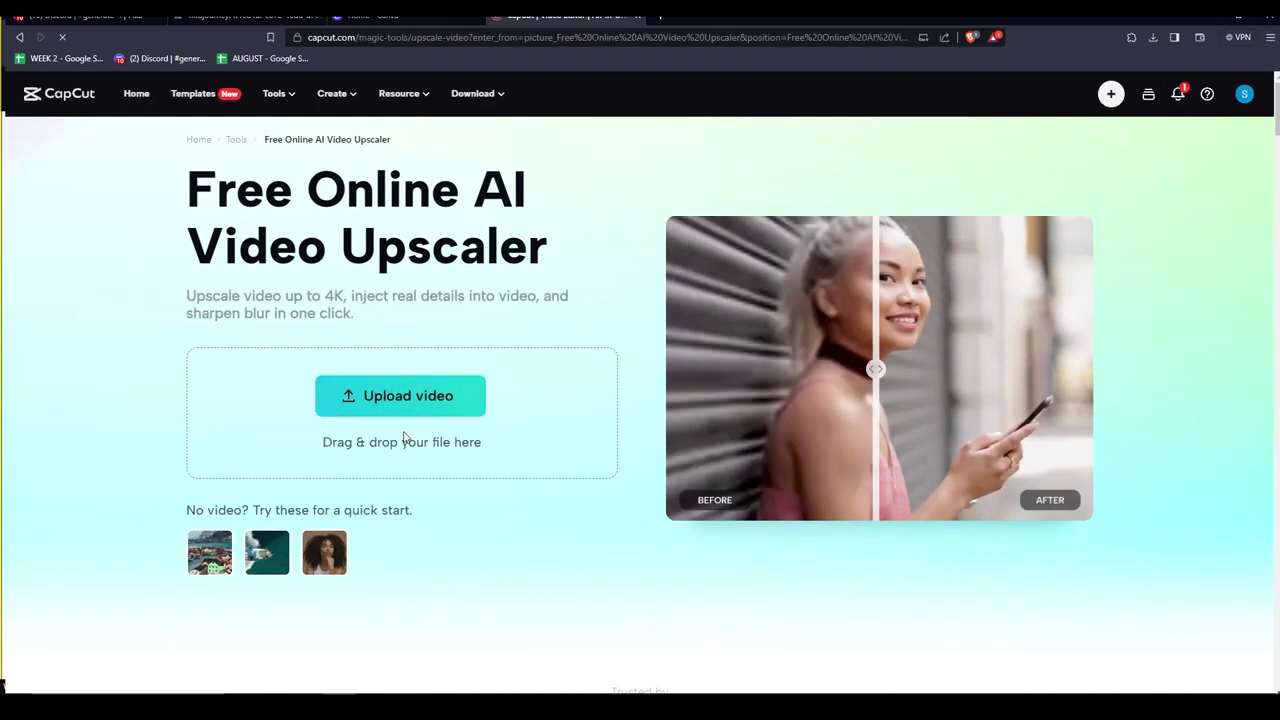
Upload the bike video, upscale it 2x to 1536 x 1536, and play the result.
click(406, 438)
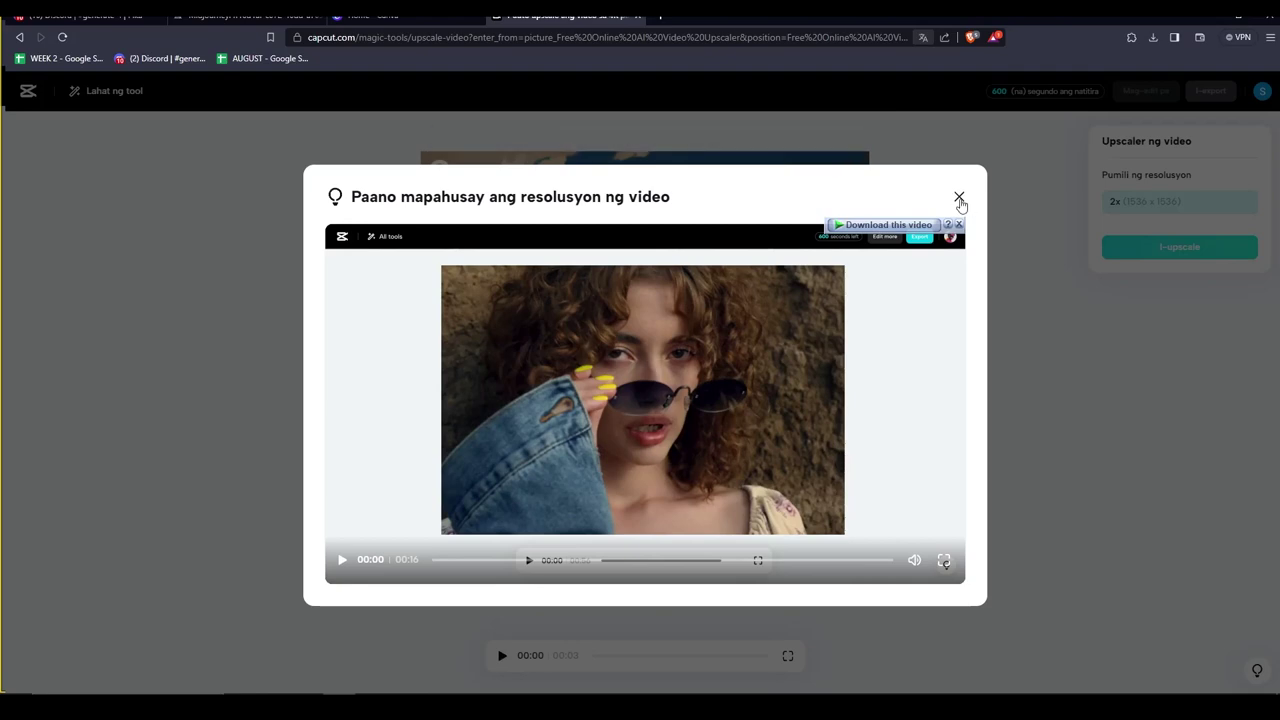
click(958, 198)
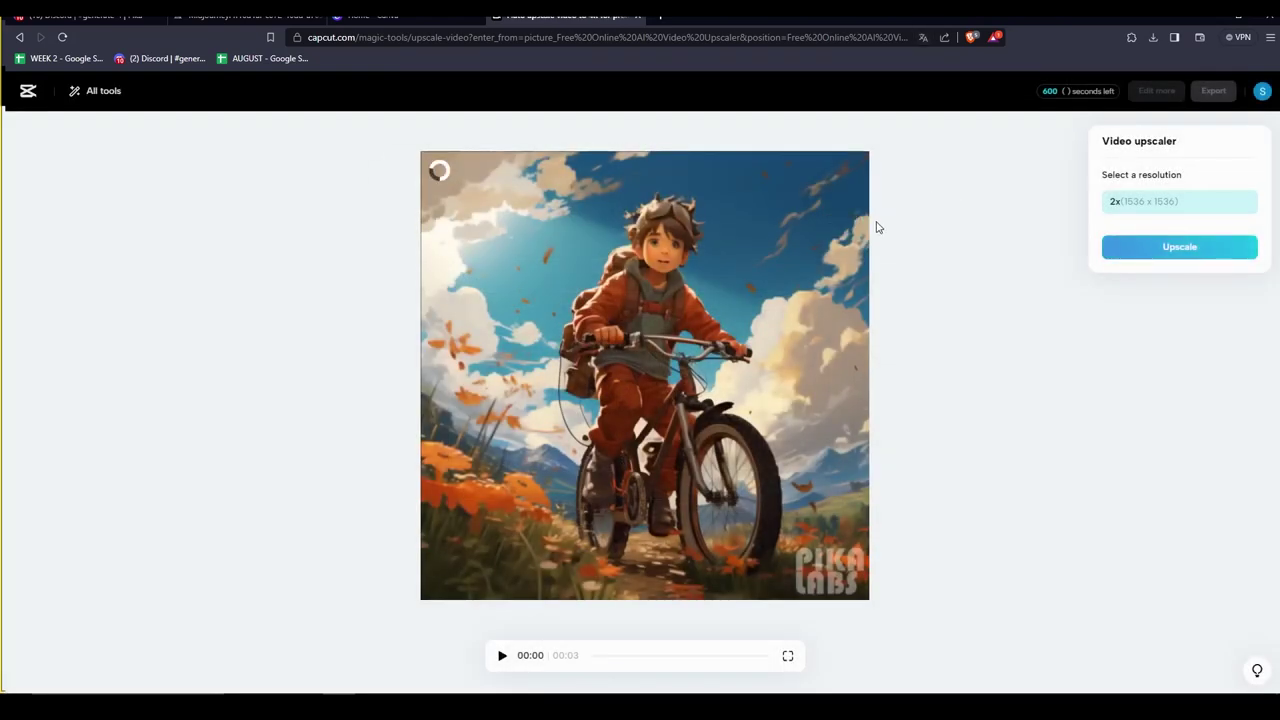
click(1143, 252)
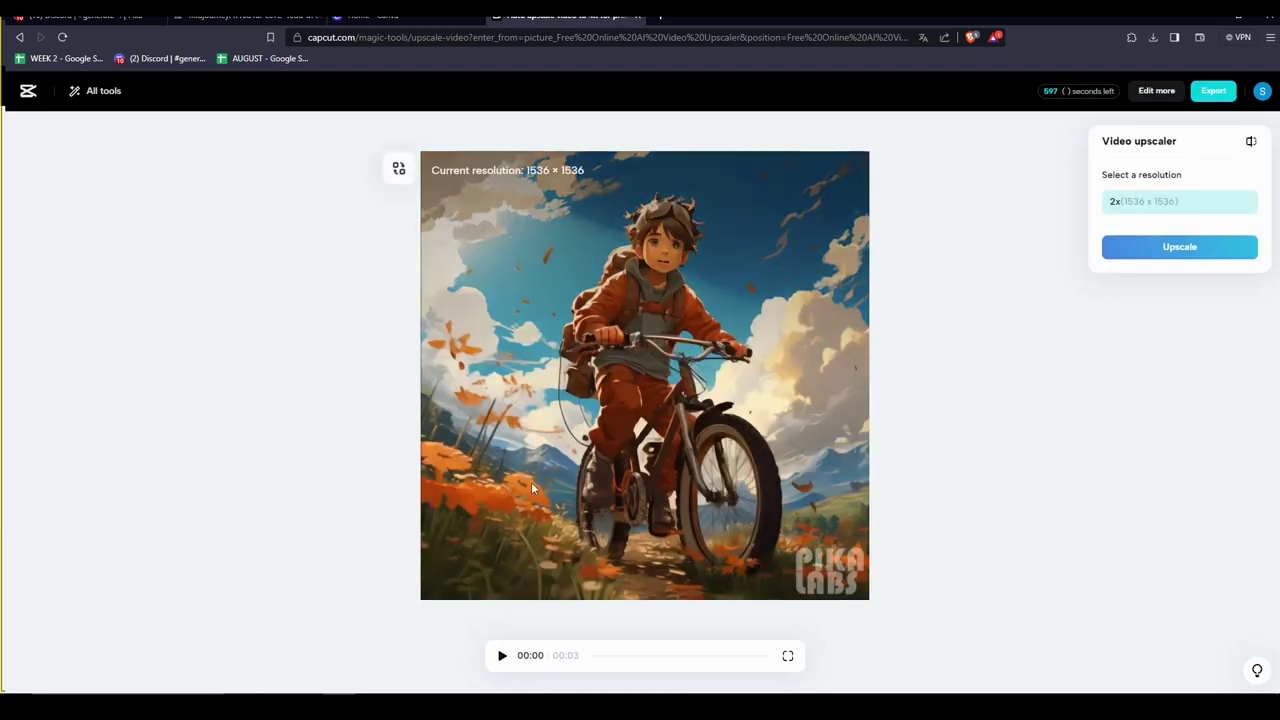
click(502, 656)
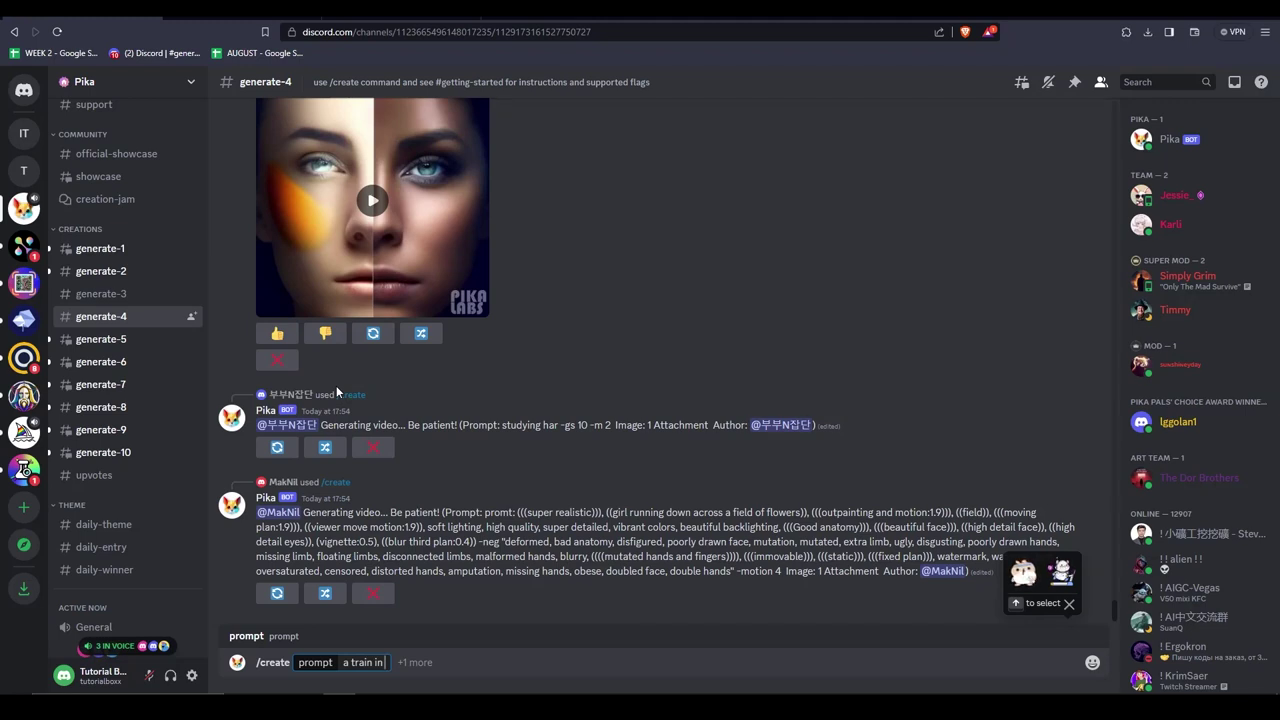
Complete the prompt as 'a train in canada' and send it to Pika.
text(canada)
key(Return)
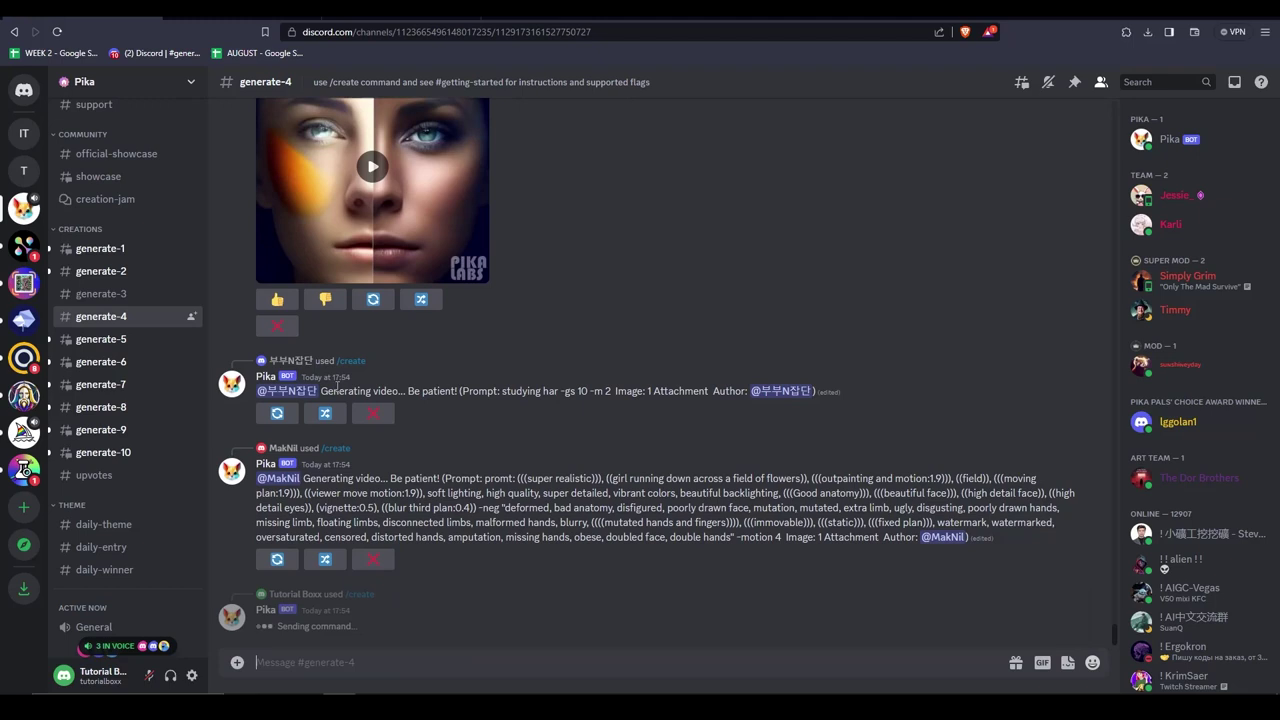